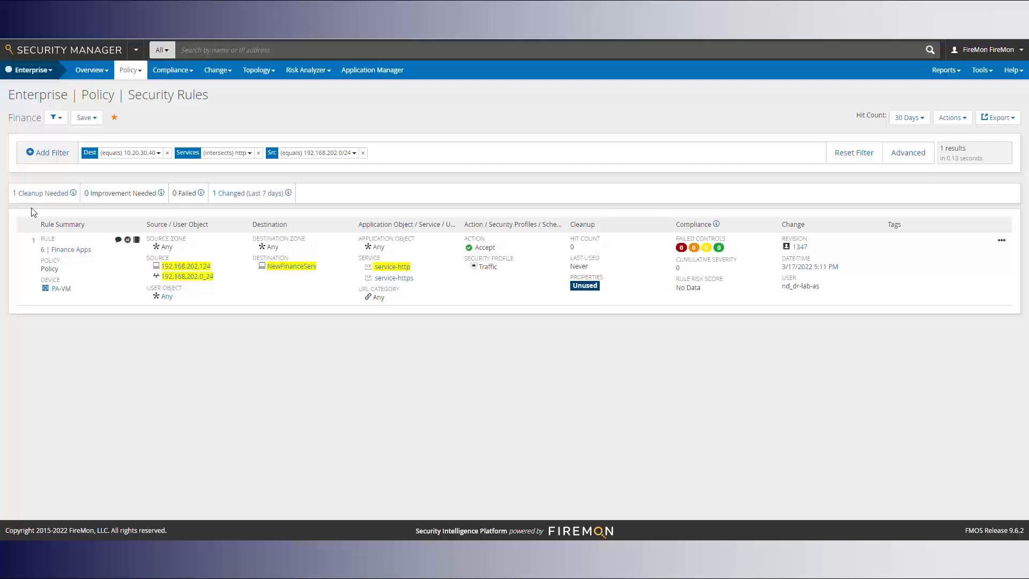
Review the settings of the existing destination, services and source filters without changing them
click(158, 154)
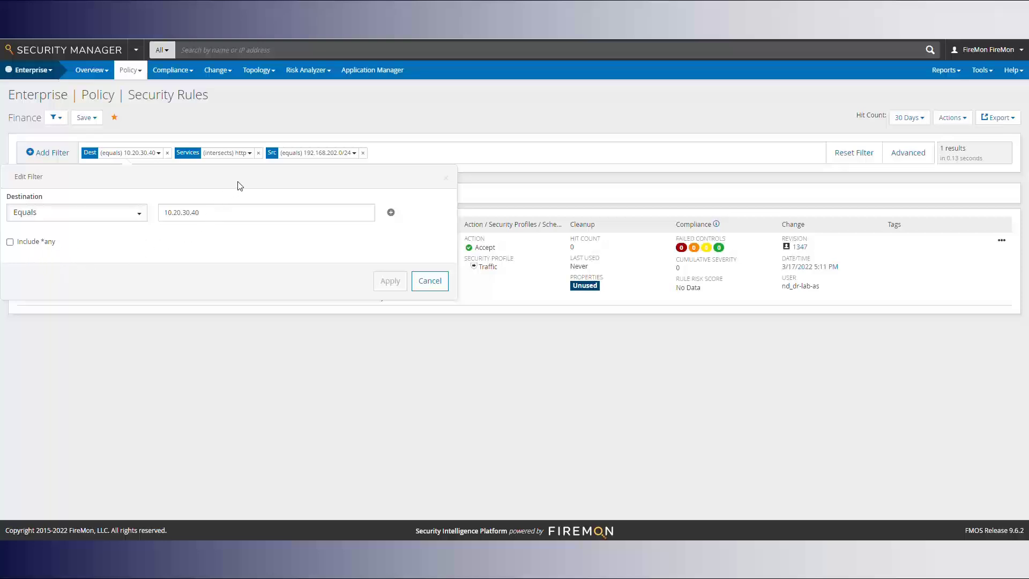
click(250, 154)
click(354, 153)
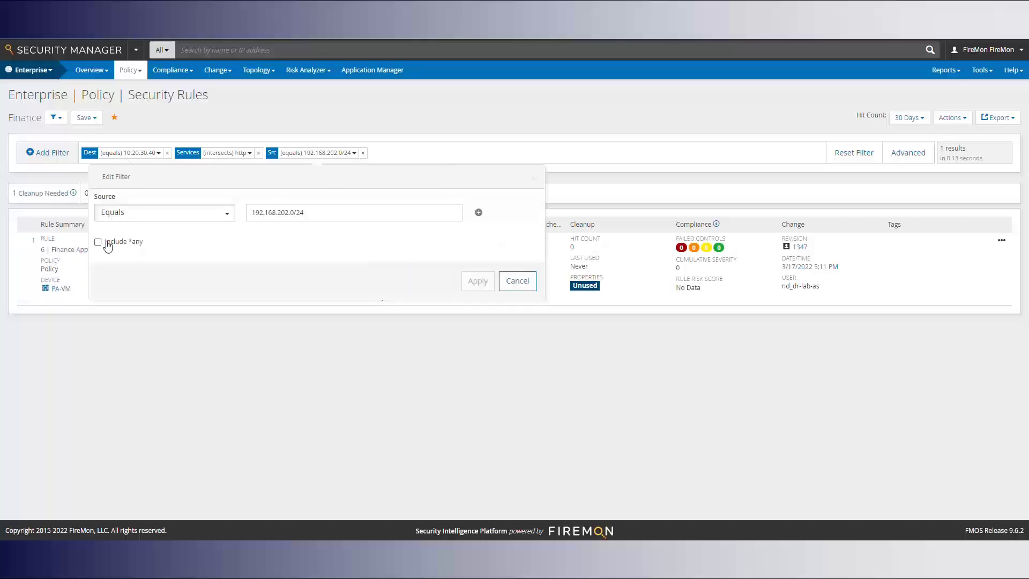
click(517, 282)
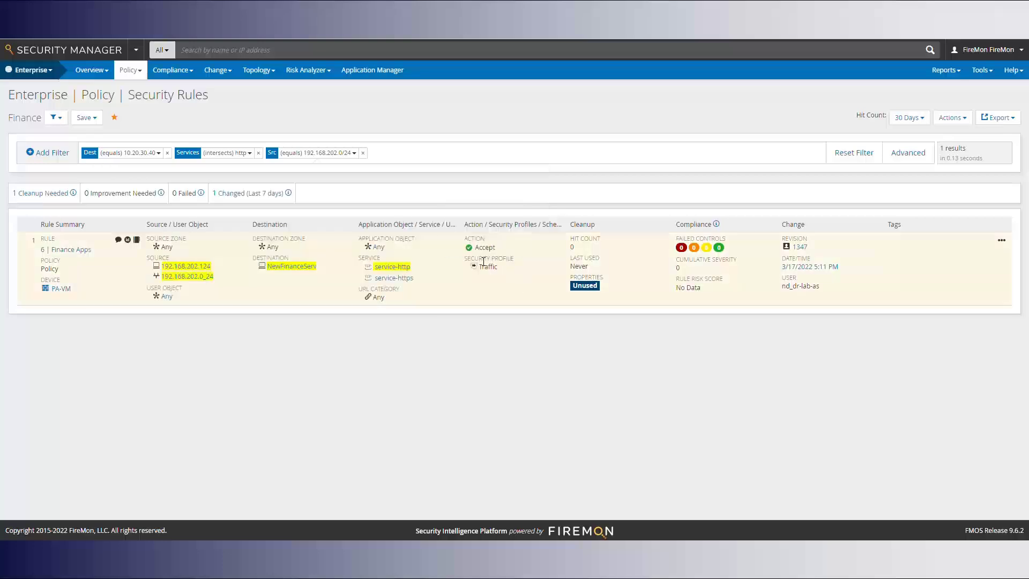
Switch to the advanced query and change the operator before the source condition to OR
click(907, 156)
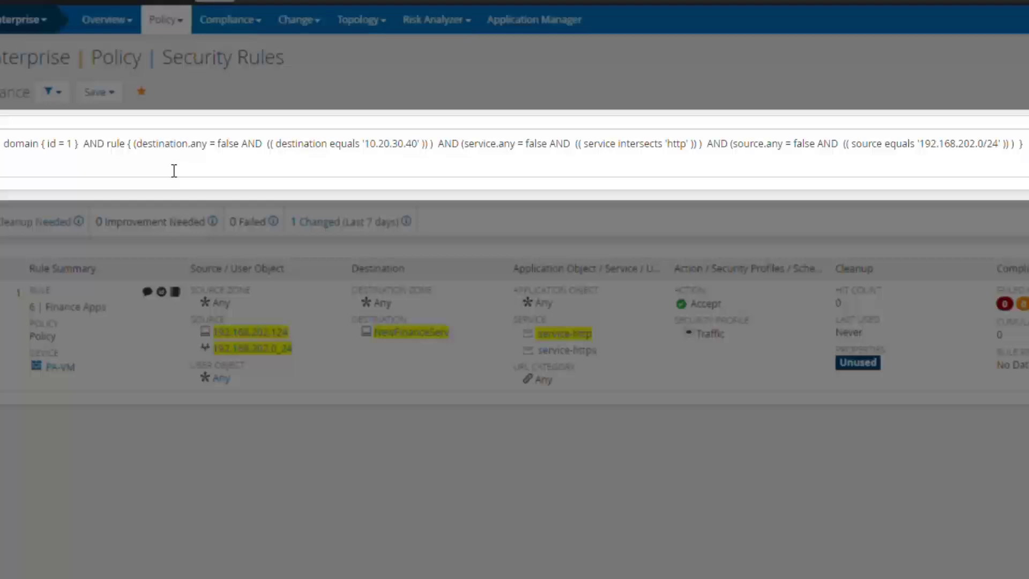
double_click(718, 146)
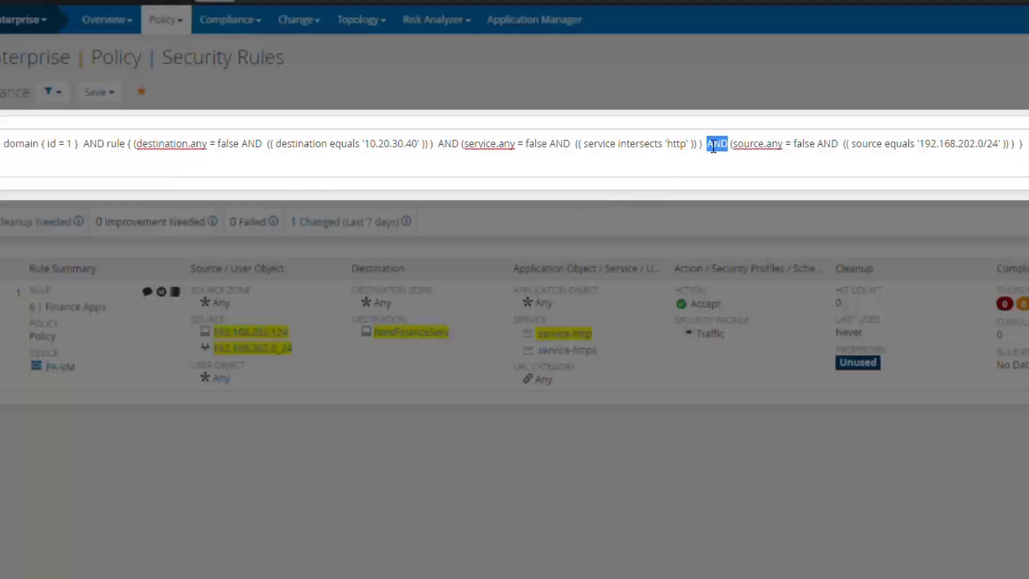
text(OR)
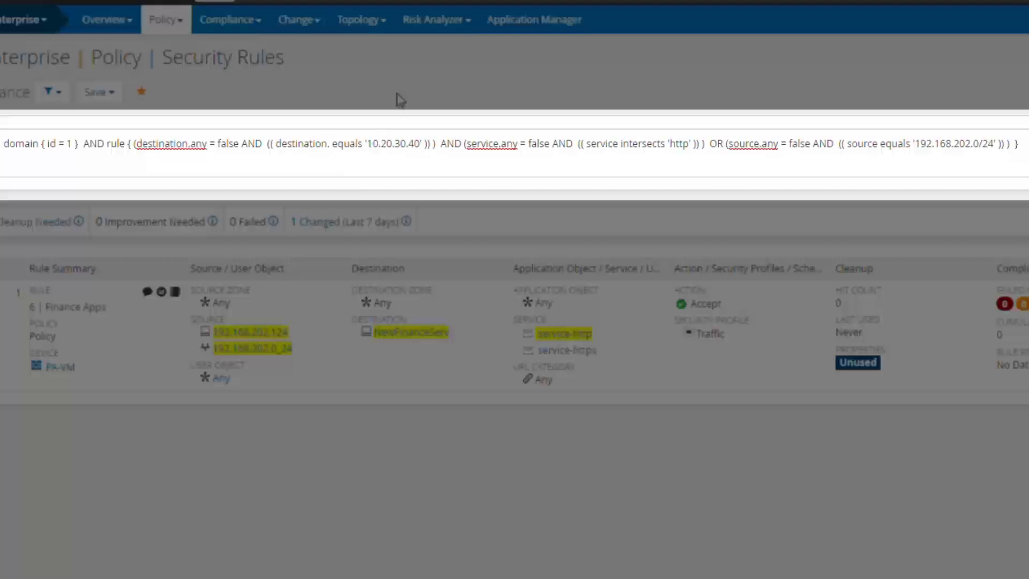
Change the destination condition to destination.name ~ 'NewFinanceServ' and run the query
text(.name)
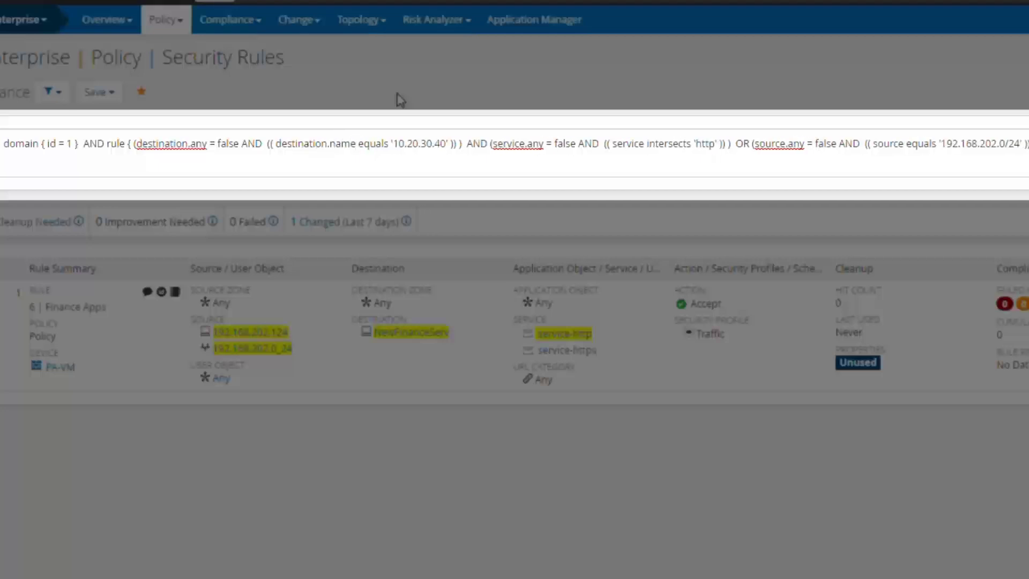
drag(393, 143, 447, 142)
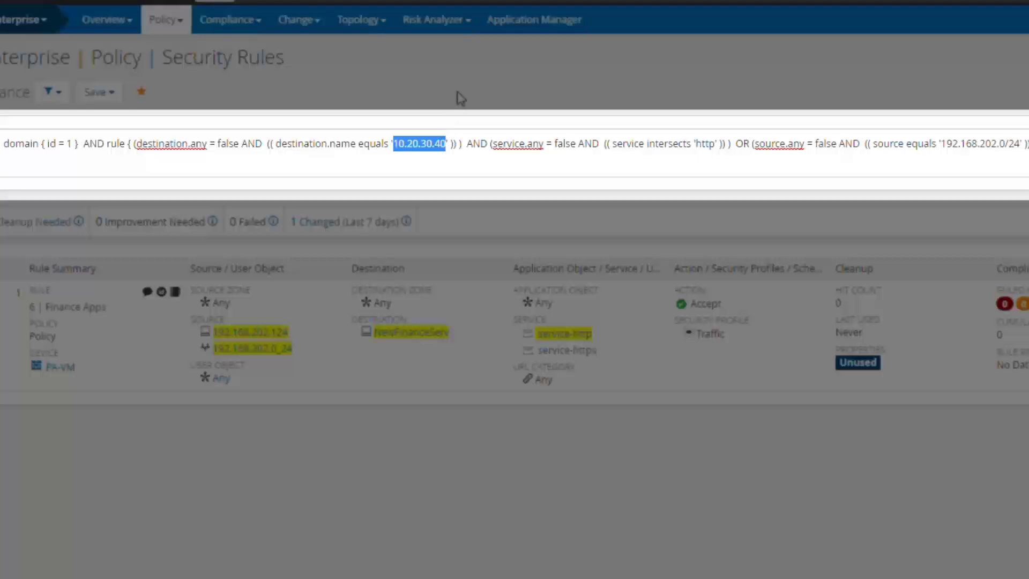
text(NewFinan)
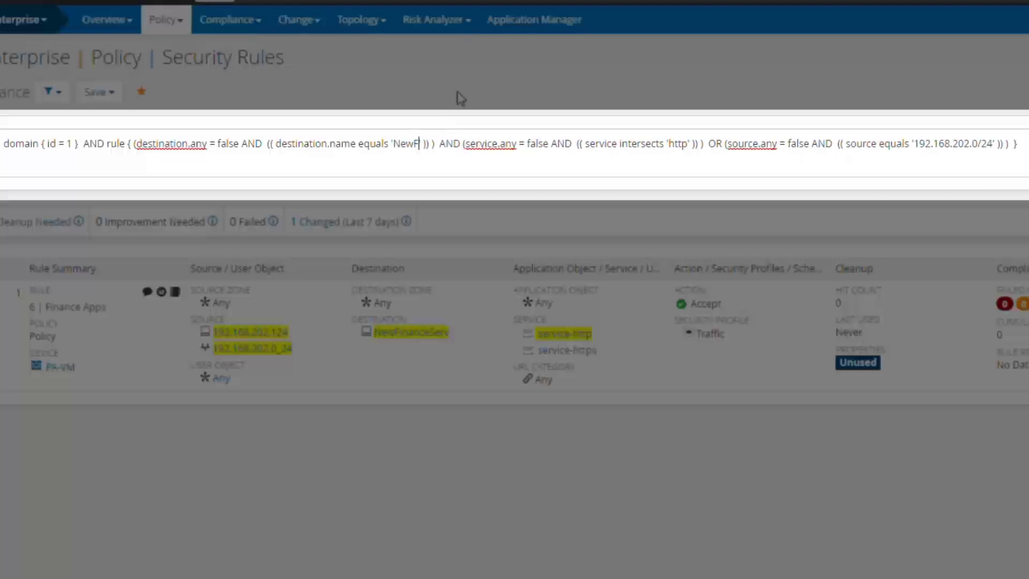
text(ceServ)
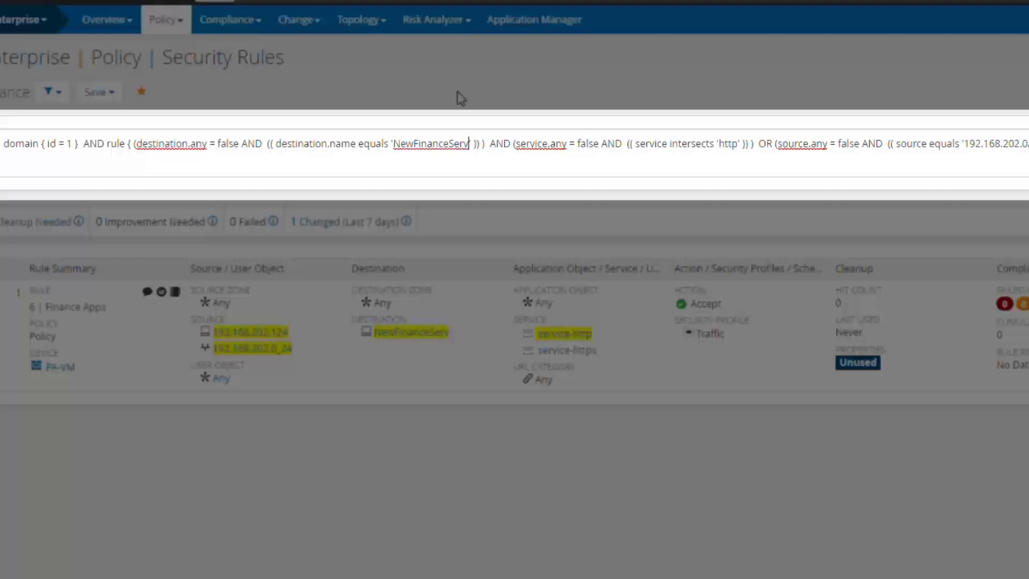
double_click(374, 144)
text(~)
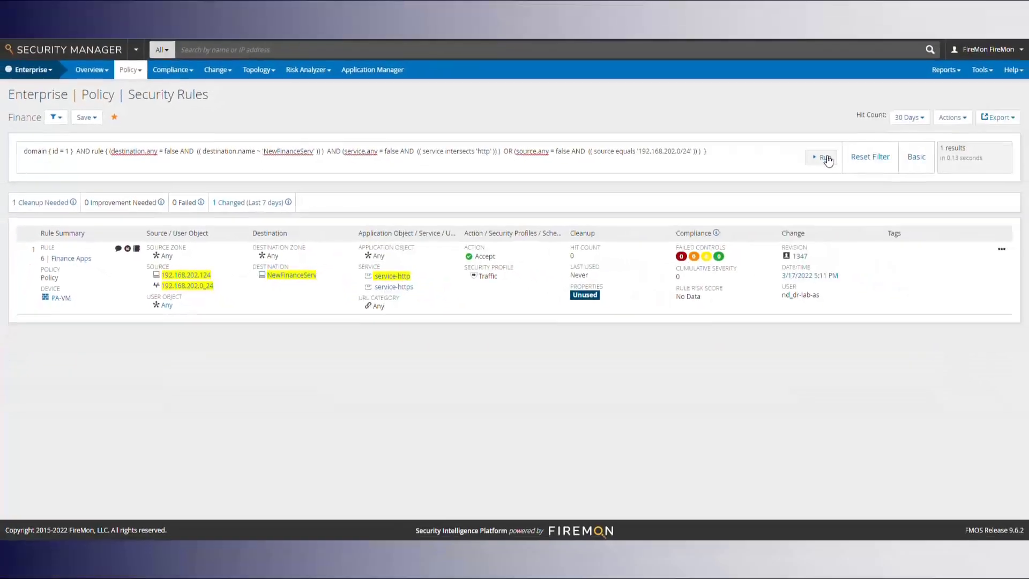
click(1022, 154)
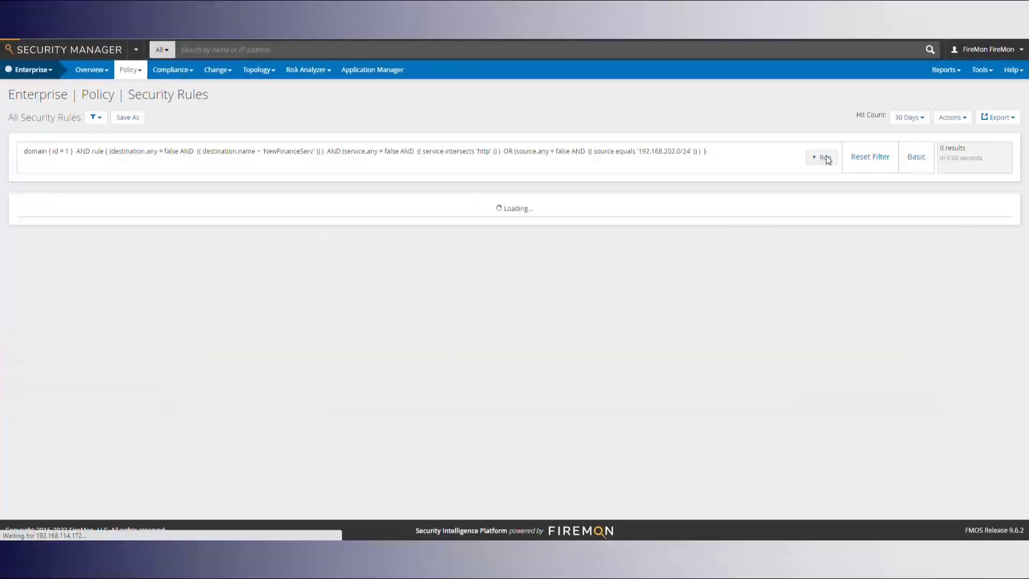
mouse_move(301, 284)
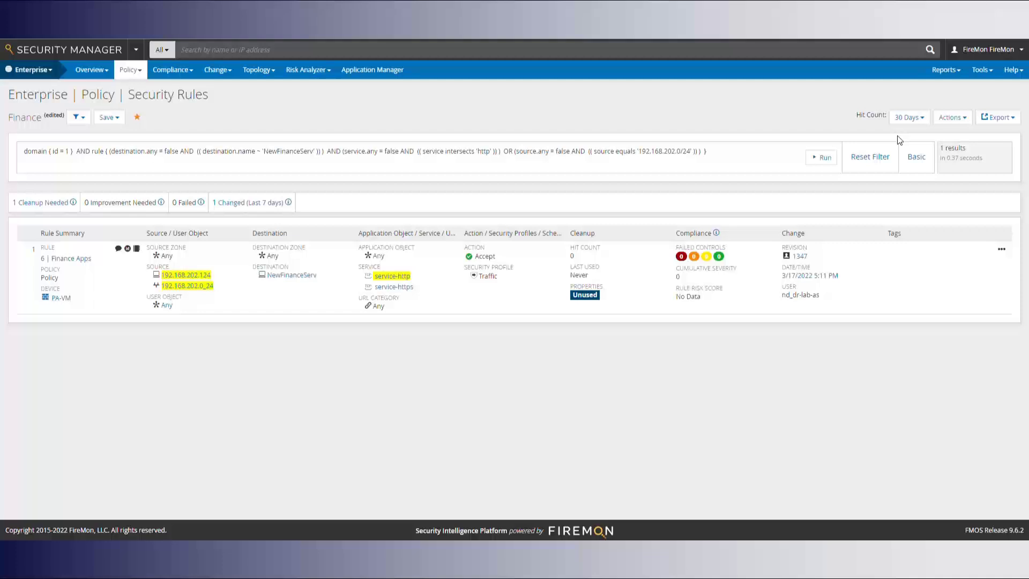
Reset the current filter and apply a Properties filter for Unused rules
click(916, 156)
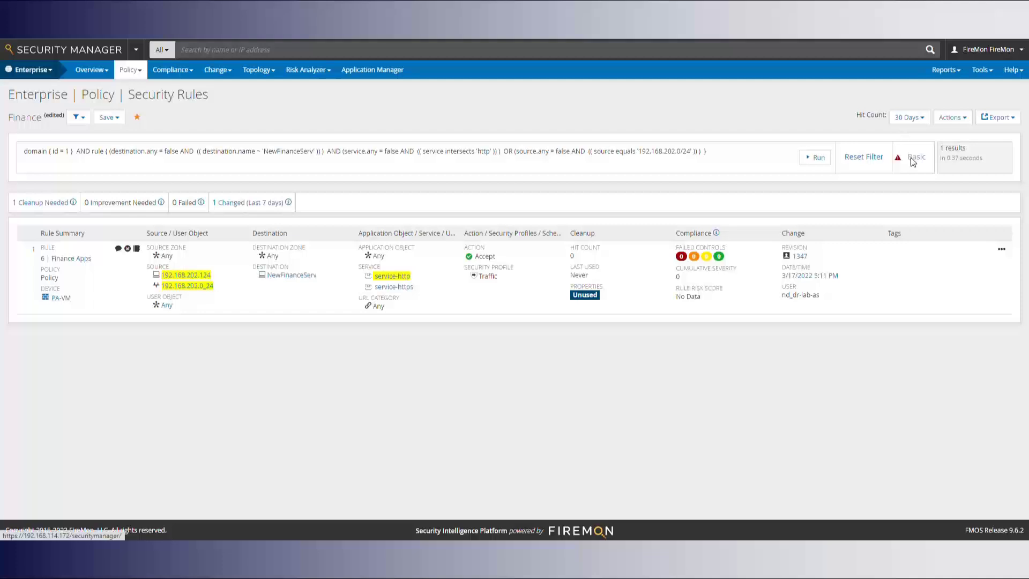
click(873, 161)
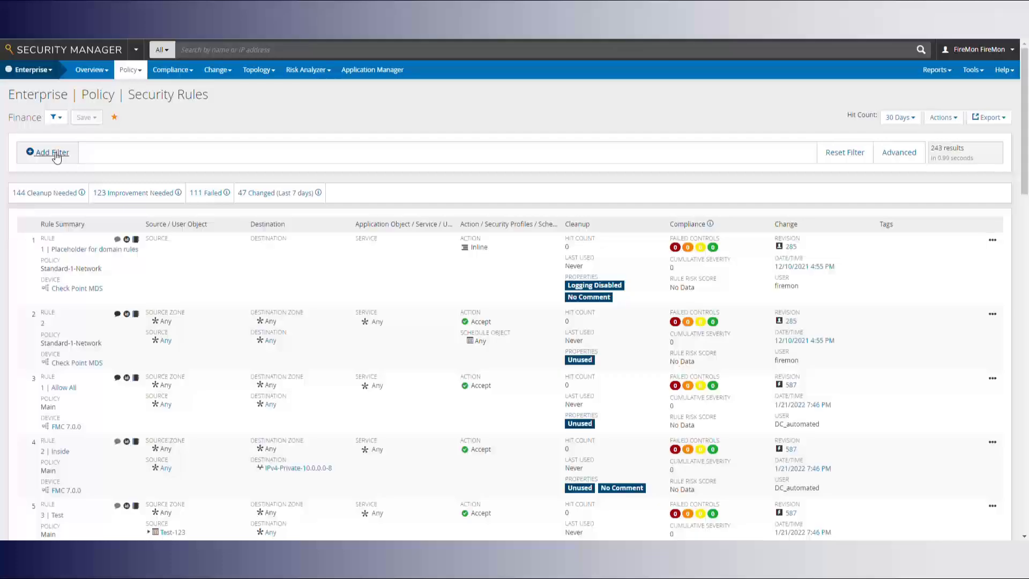
click(56, 156)
click(60, 201)
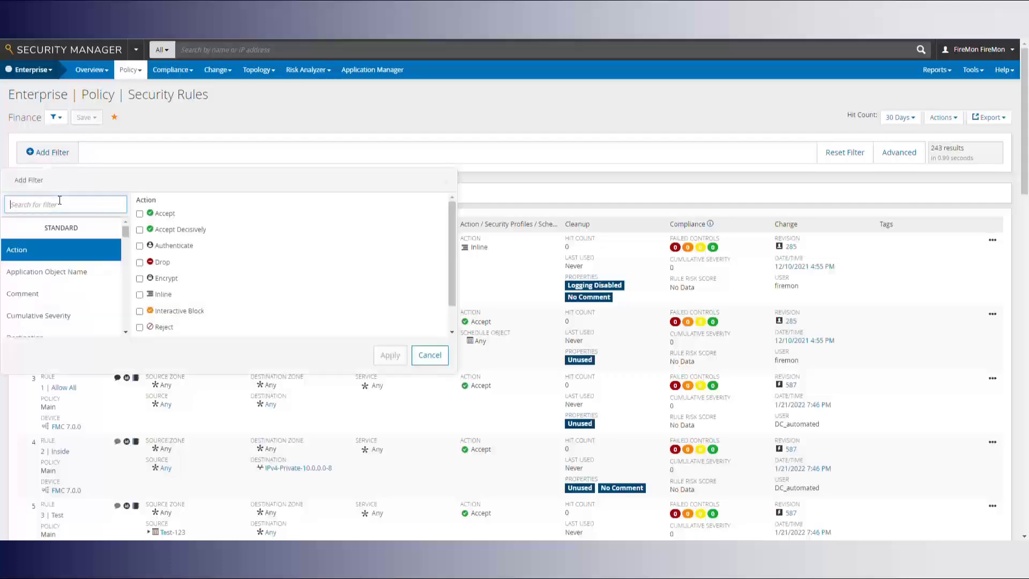
text(prop)
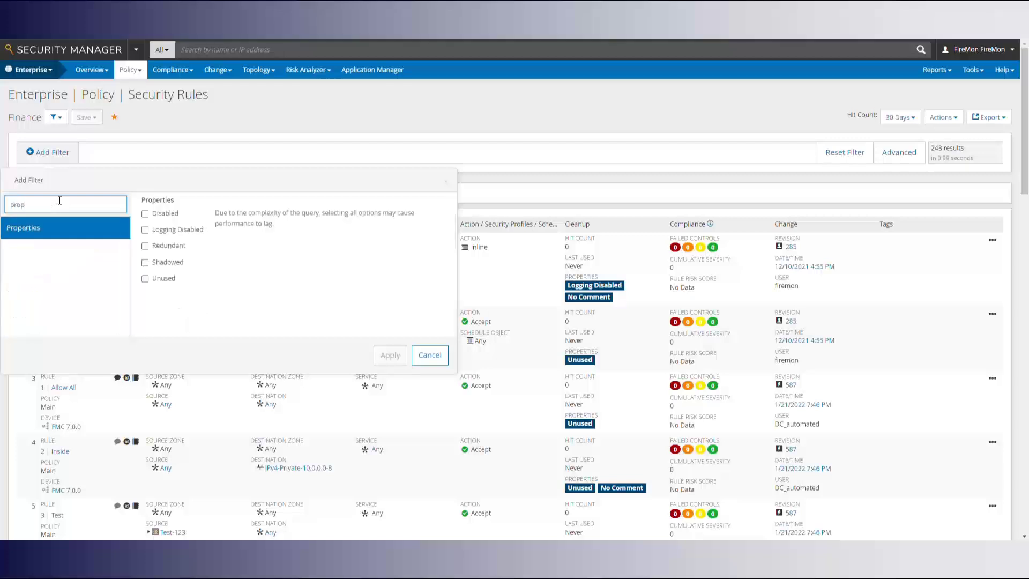
click(145, 279)
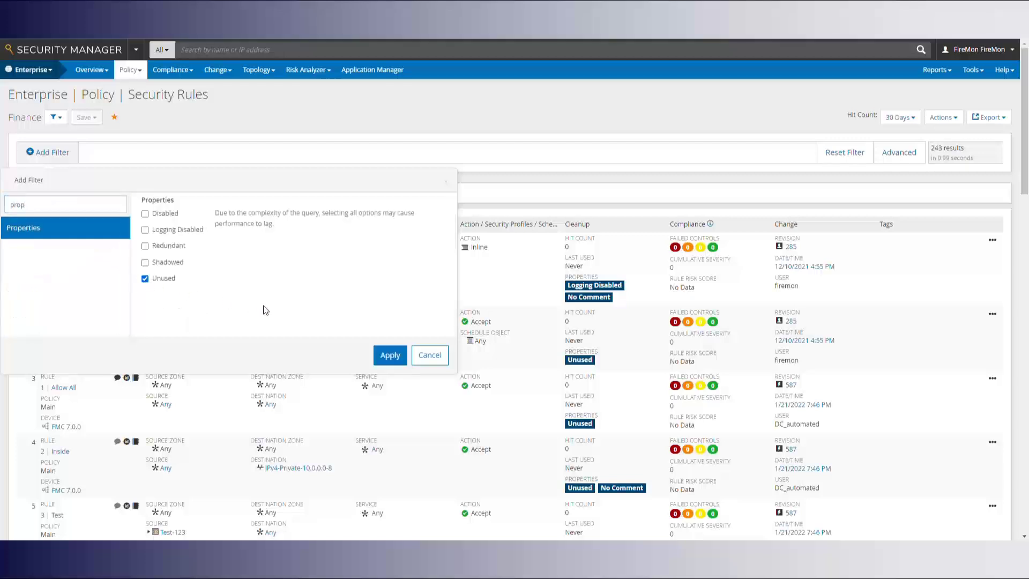
click(395, 361)
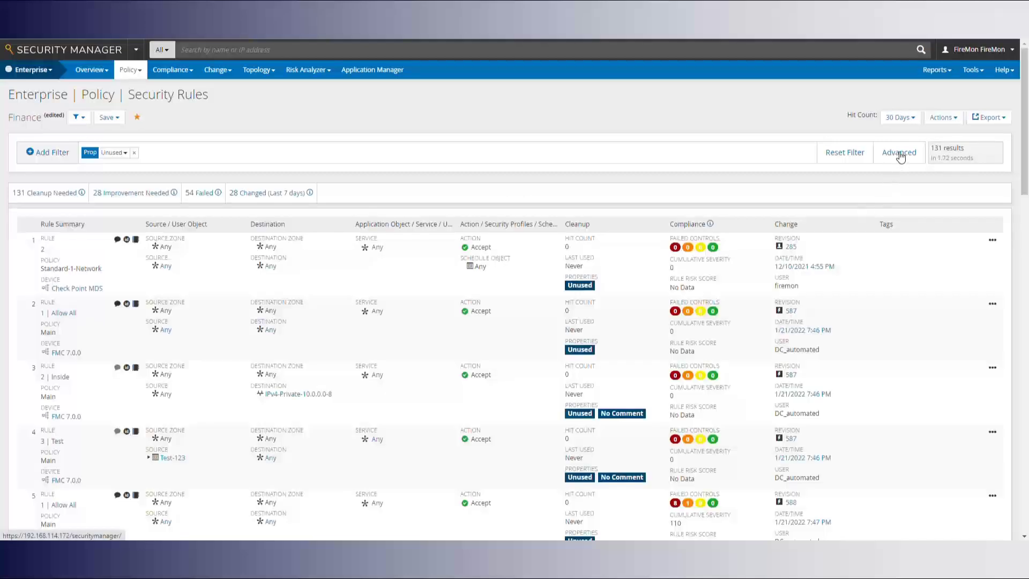
Show the unused-rules filter as an advanced query, set all three of its date conditions to 45 days and run it
click(901, 156)
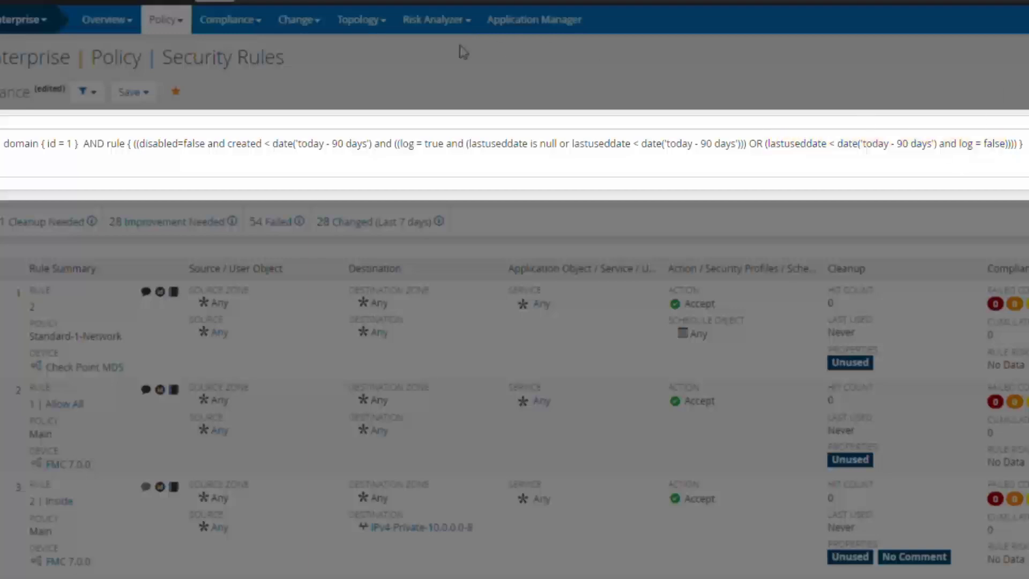
double_click(337, 144)
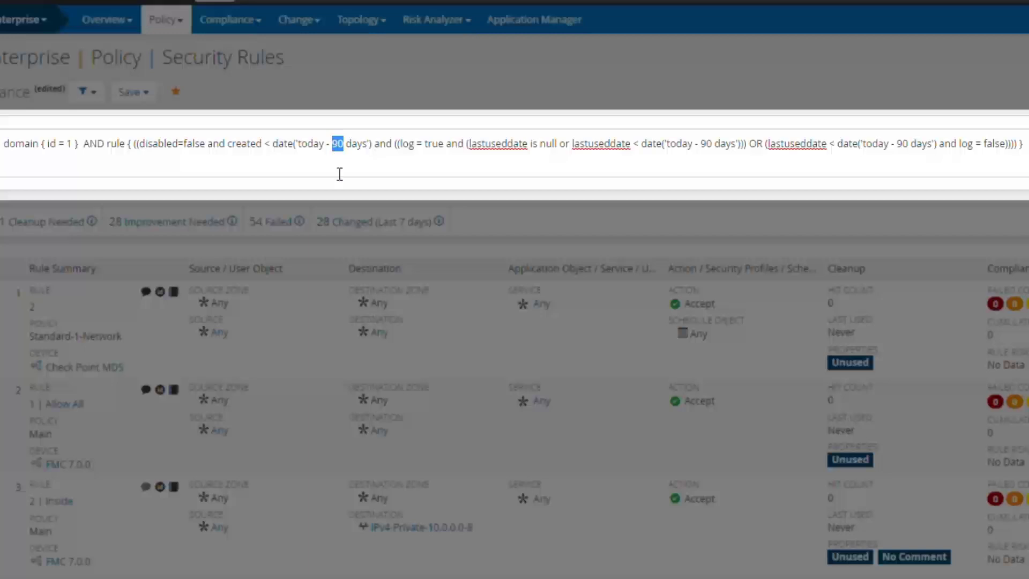
text(45)
double_click(707, 144)
text(45)
double_click(906, 143)
text(45)
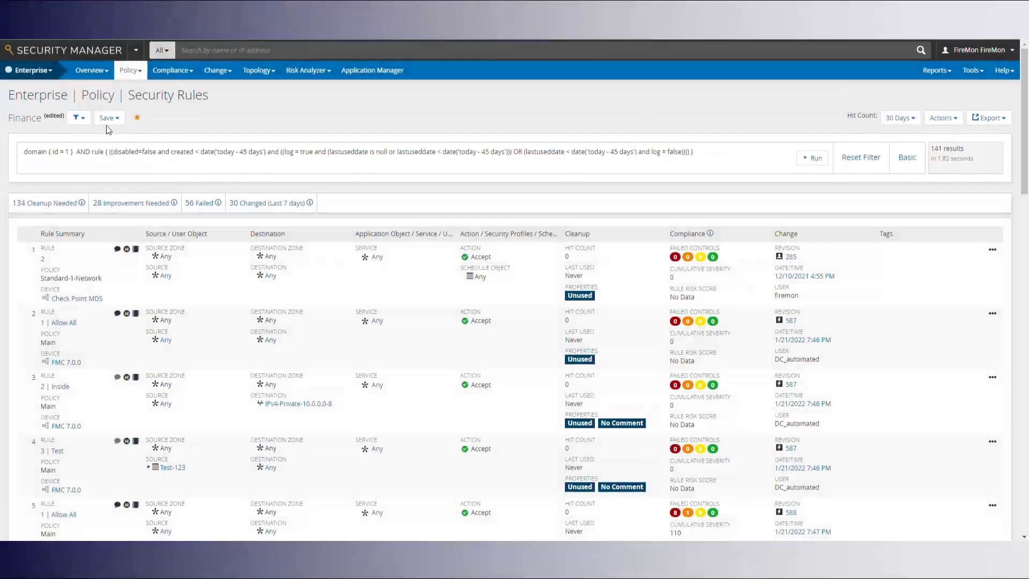
Load the Most Used favorite filter and select the number of days in its usage condition
click(78, 117)
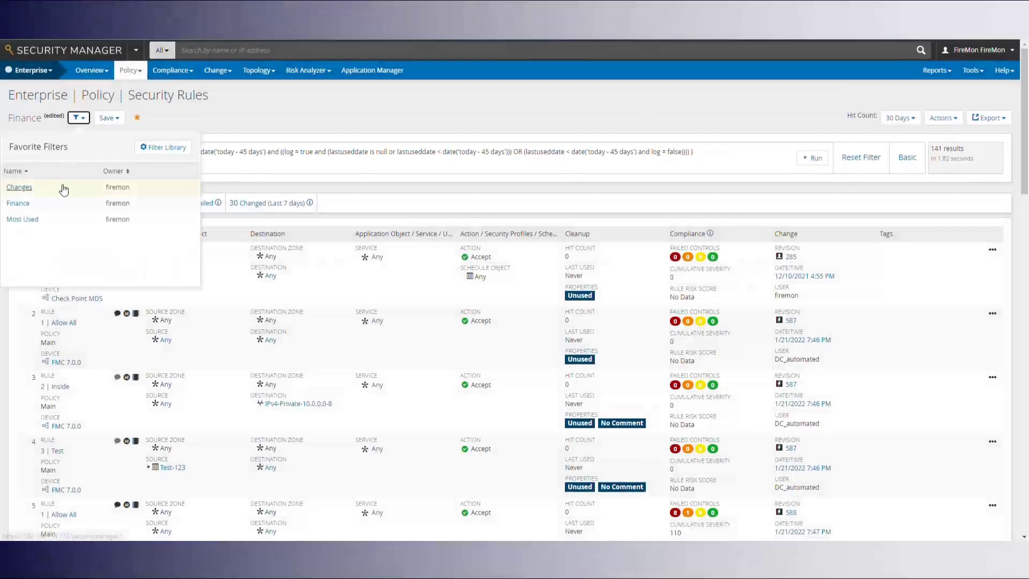
click(30, 220)
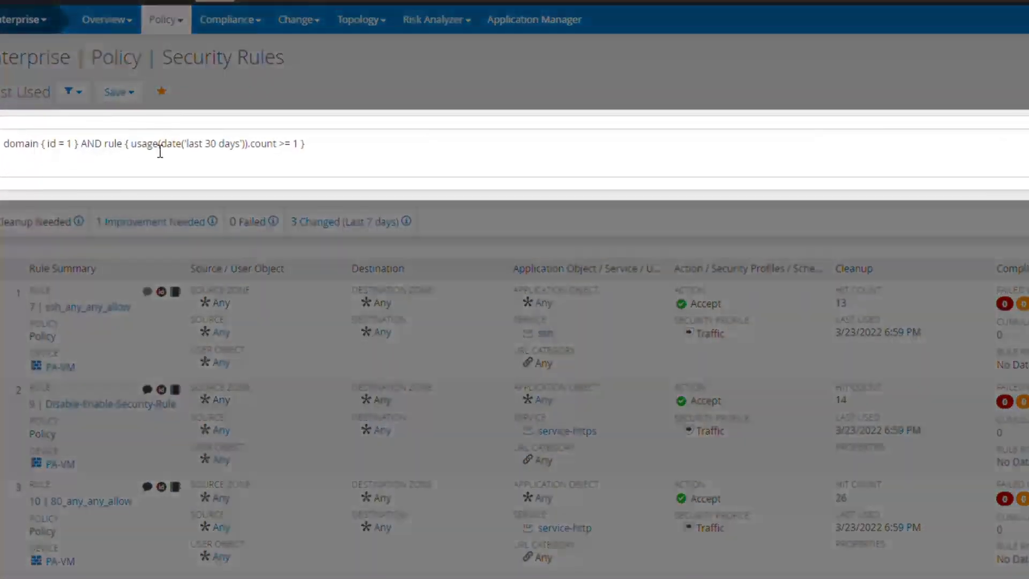
double_click(211, 144)
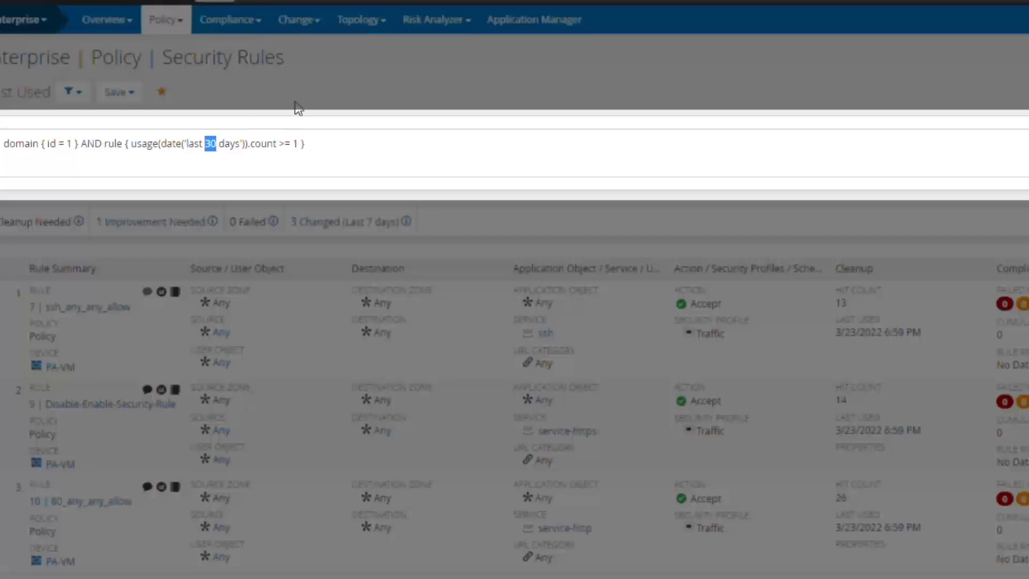